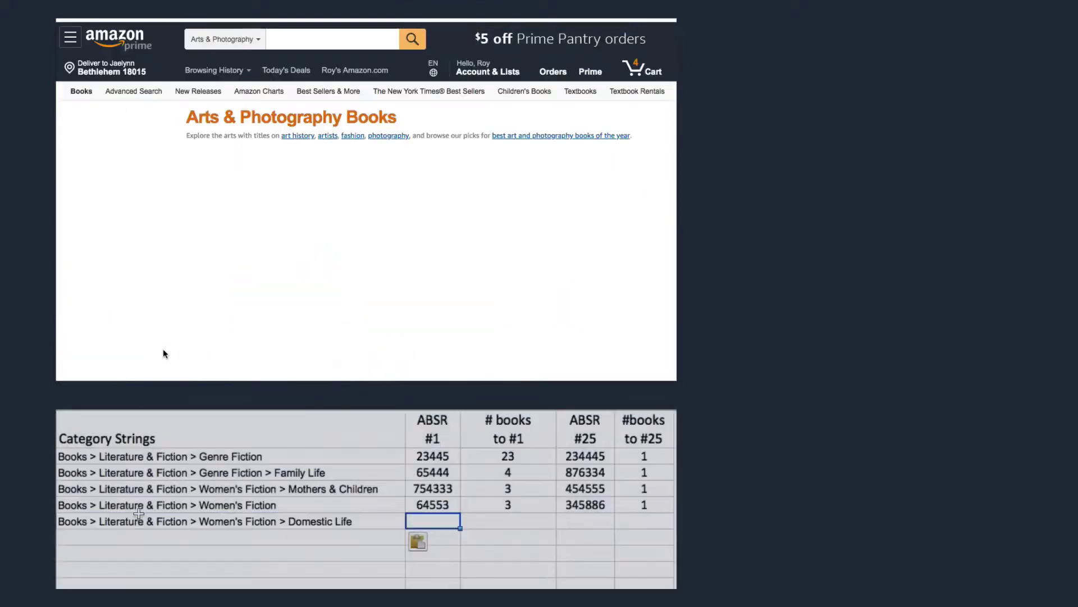
- Add the category string Books > Literature & Fiction > Women's Fiction > Friendship with ABSR #1 of 6543332, and open Amazon's Architecture > Buildings category
text(1)
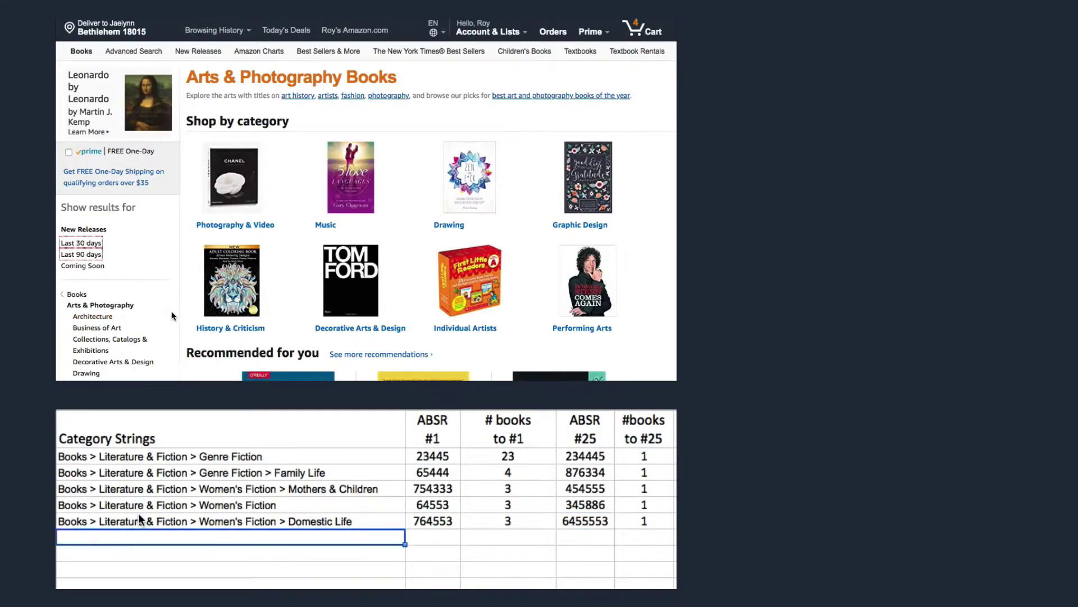
click(103, 319)
text(Books > Literature & Fiction > Women's Fiction > Friendship)
click(88, 293)
text(6543332)
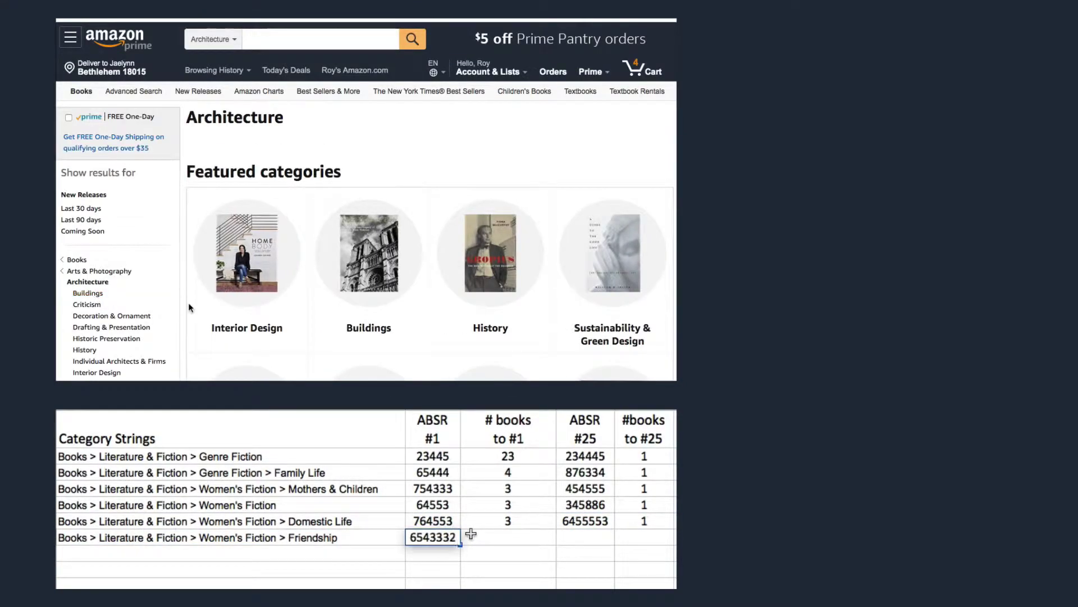
- Complete the Friendship row with 1 book to #1, ABSR #25 of 999456 and 1 book to #25
key(Tab)
text(1)
key(Tab)
text(99945)
text(6)
key(Tab)
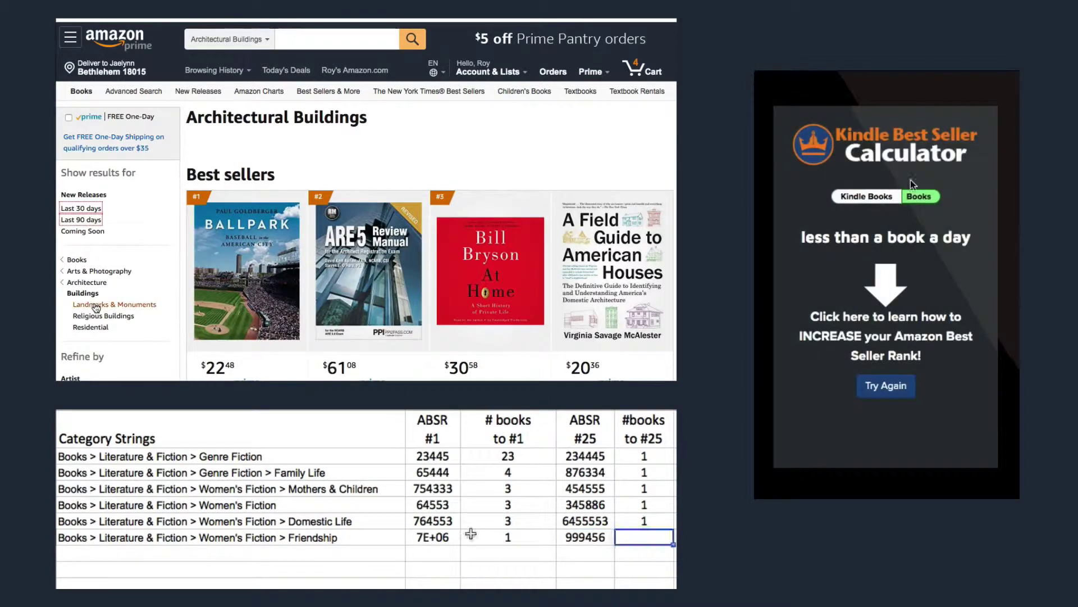
text(1)
key(Return)
- Open Ballpark from Landmarks & Monuments on Amazon, and add the Books > Literature & Fiction > Literary row with 654334, 1, 998324 and 1
click(96, 305)
text(Books > Literature & Fiction > Literary)
key(Tab)
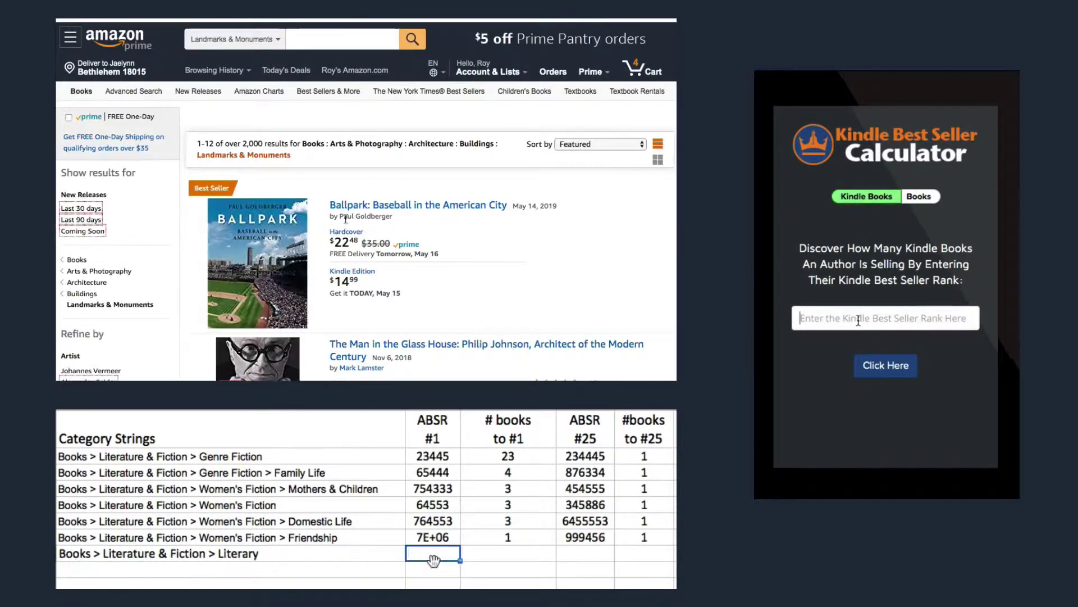
text(654334)
click(360, 205)
key(Tab)
text(1)
key(Tab)
text(998324)
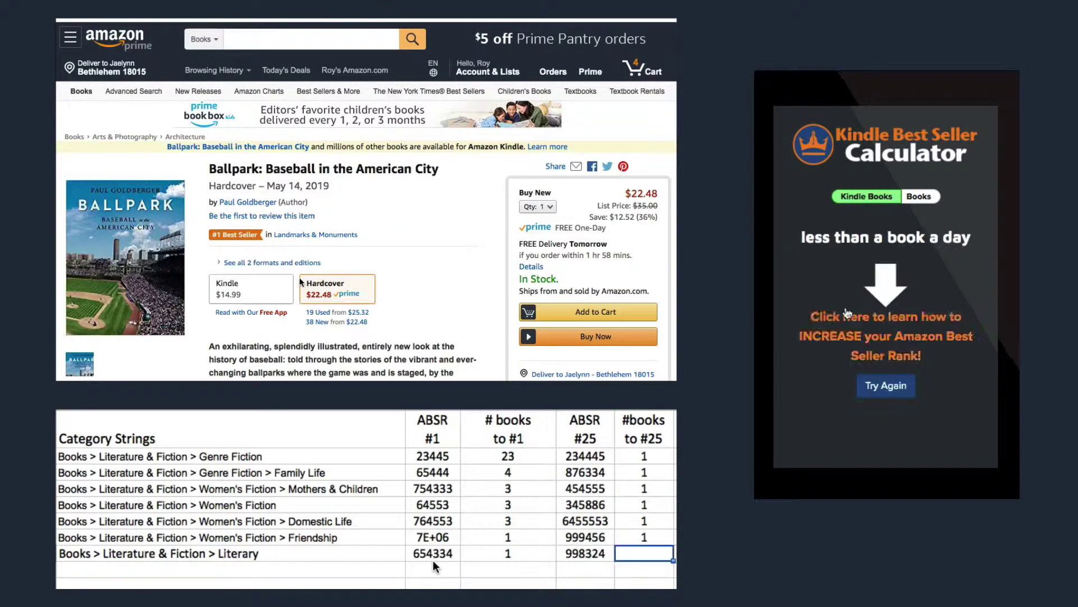
key(Tab)
text(1)
key(Return)
- Add the category string Books > Literature & Fiction > Genre Fiction > Coming of Age and enter 694 as its ABSR #1
text(Books > Literature & Fiction > Genre Fiction > Coming of Age)
key(Tab)
text(694)
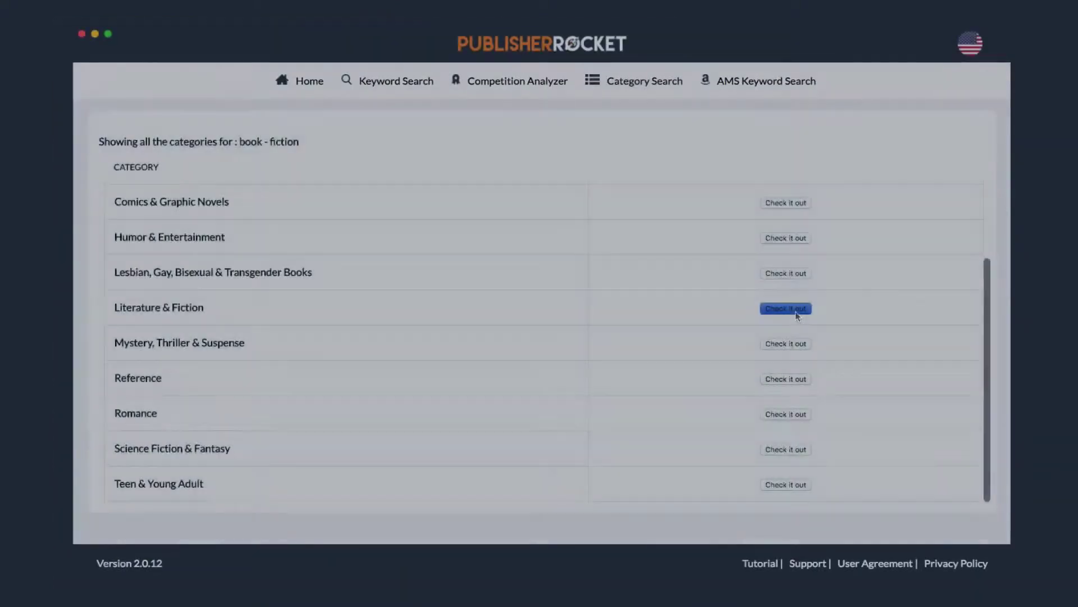
- Switch to Publisher Rocket and look through the book-fiction subcategories of Literature & Fiction
click(791, 312)
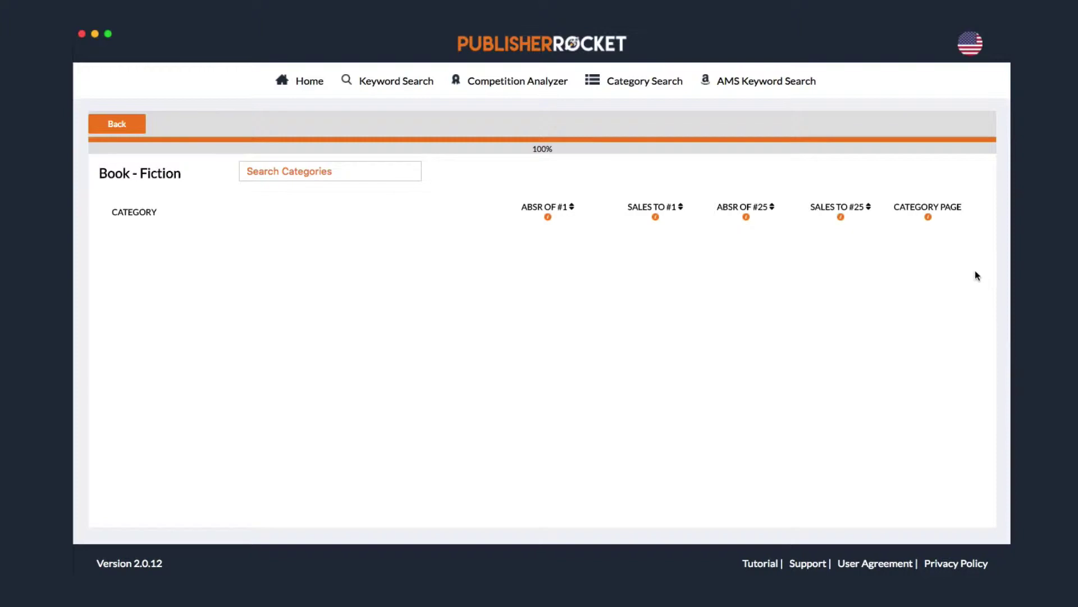
drag(983, 208, 983, 337)
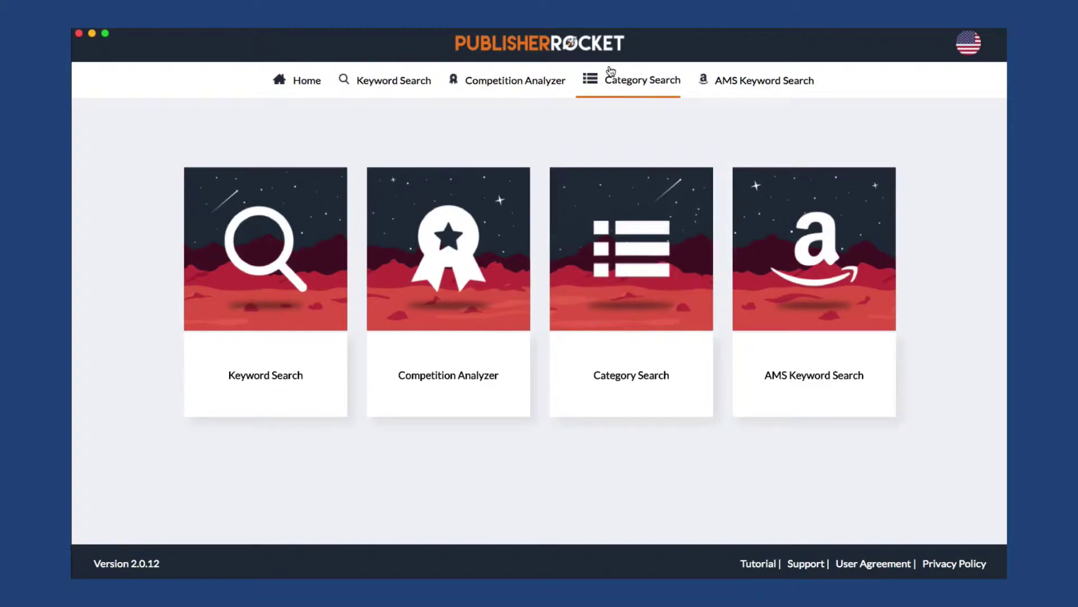
- Run a Category Search for Book and Fiction, and open the list of Science Fiction & Fantasy categories
click(645, 279)
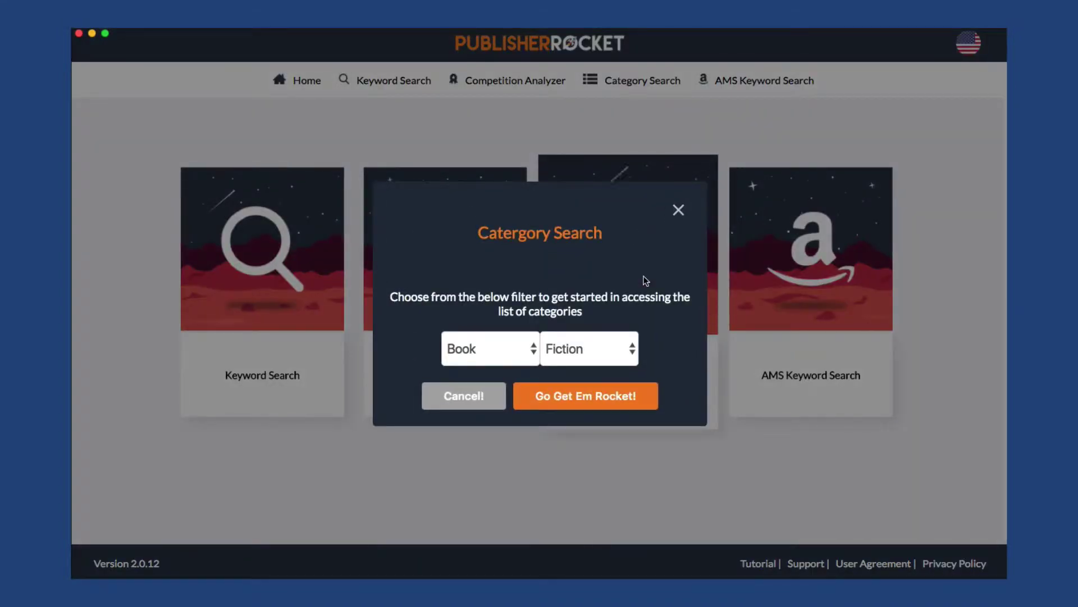
click(520, 359)
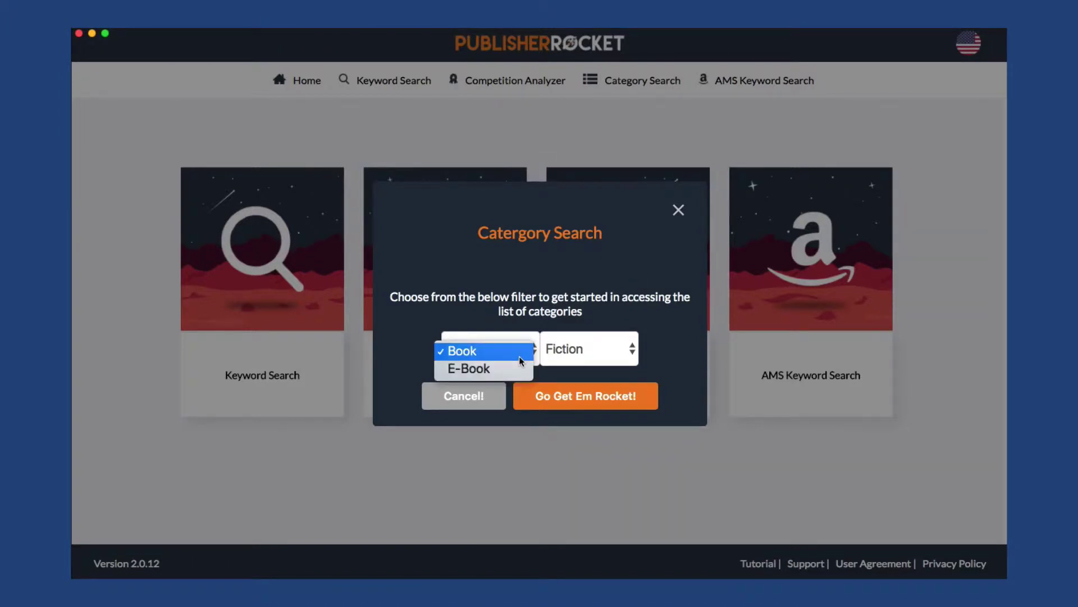
click(634, 345)
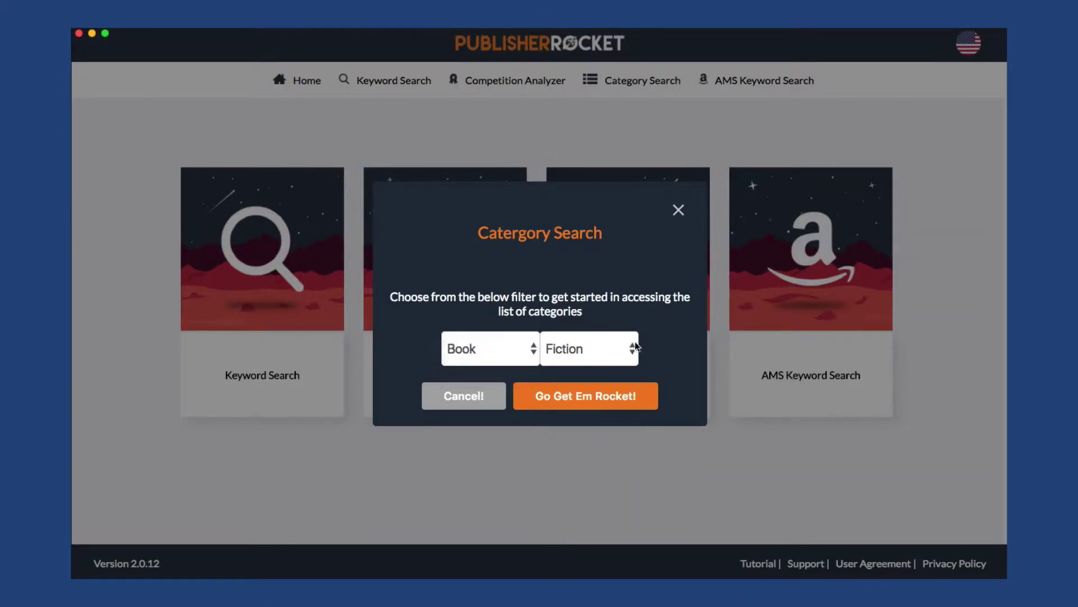
click(634, 345)
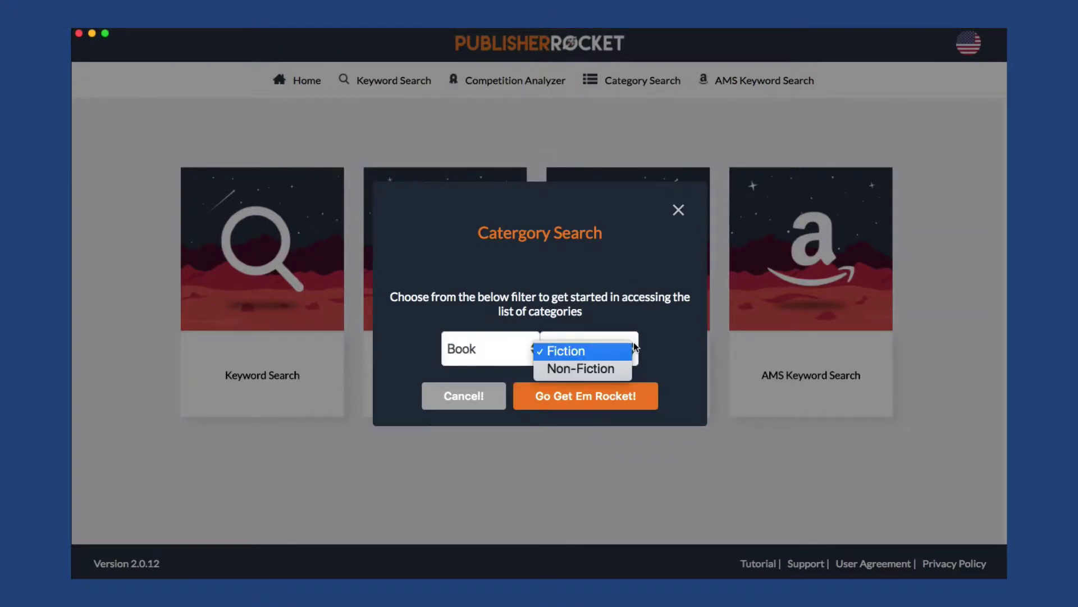
click(669, 339)
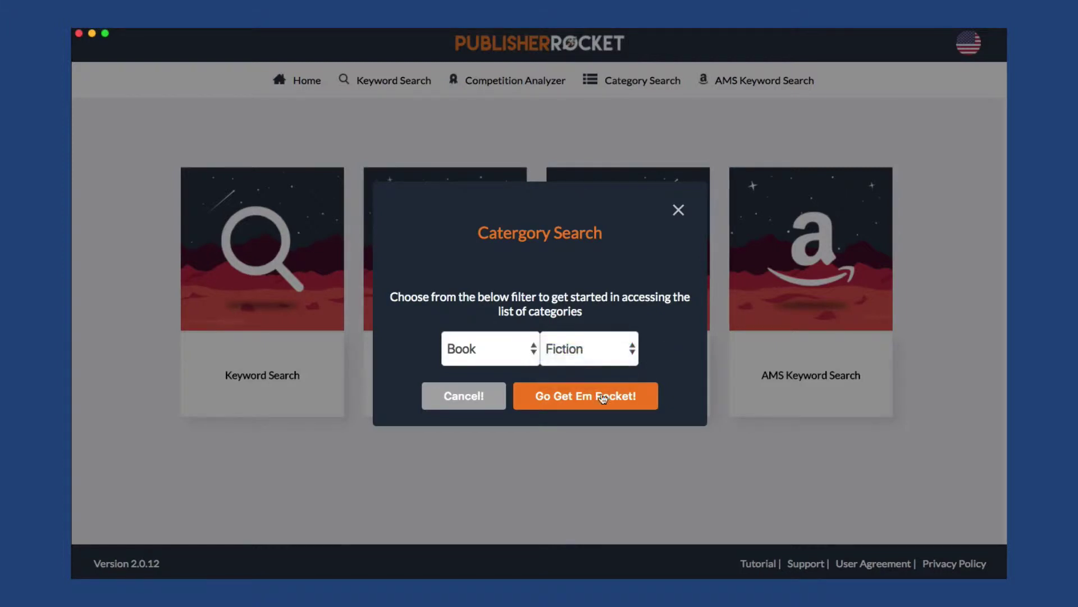
click(581, 399)
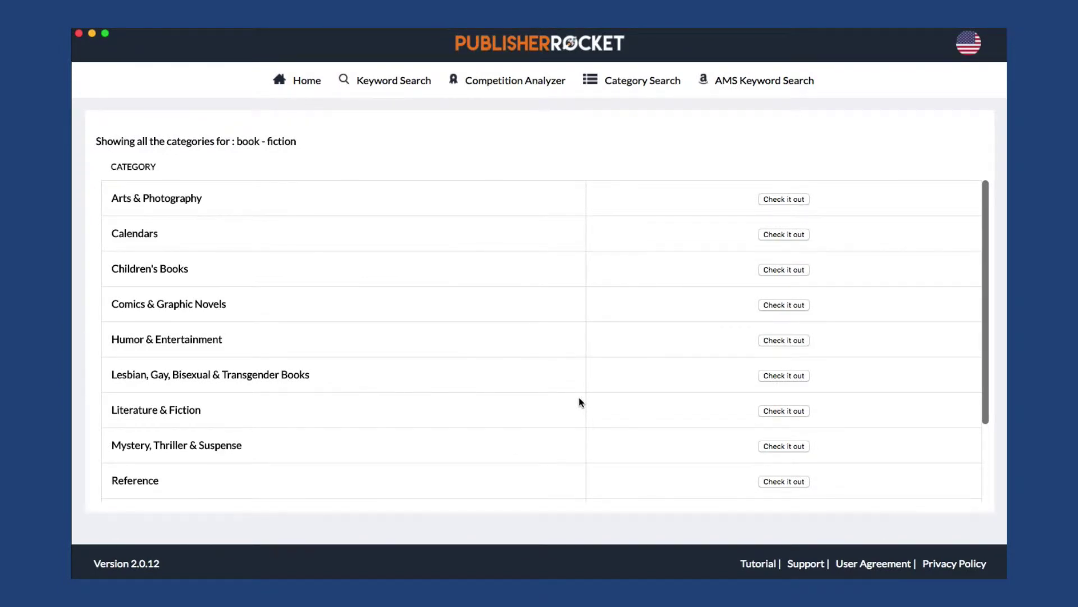
scroll(579, 398, down, 3)
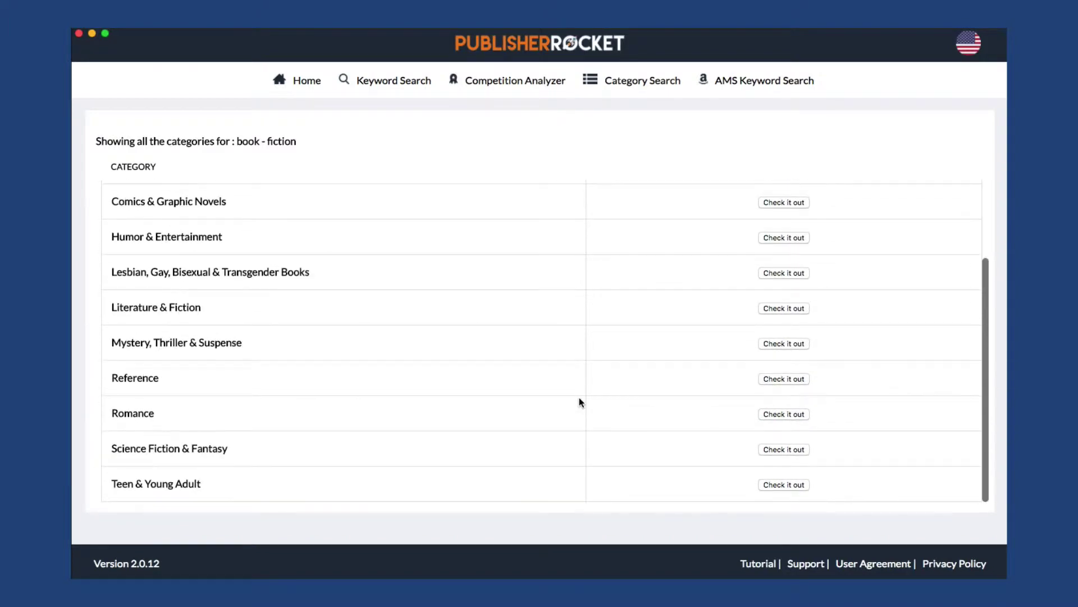
click(784, 449)
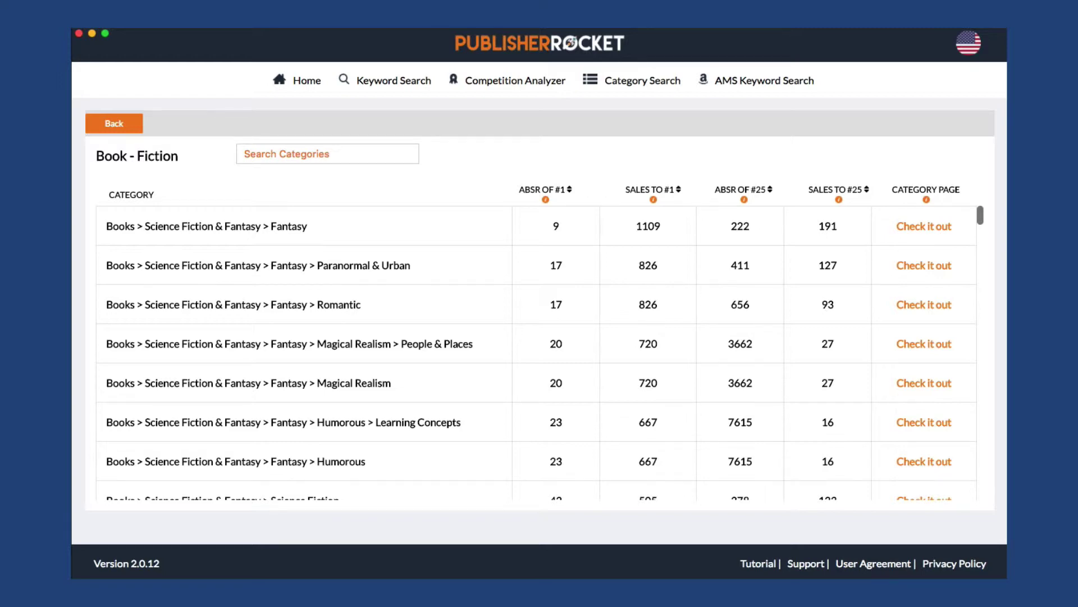
- View the Amazon best sellers page for the Science Fiction & Fantasy > Fantasy category, and close it
click(923, 224)
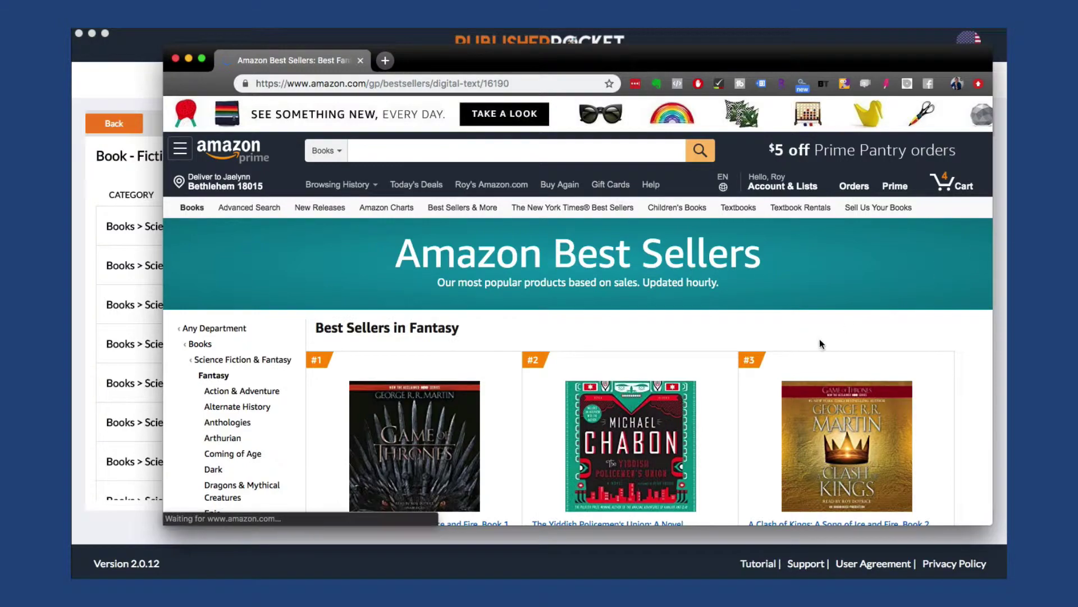
scroll(821, 344, down, 5)
scroll(822, 344, down, 5)
key(super+w)
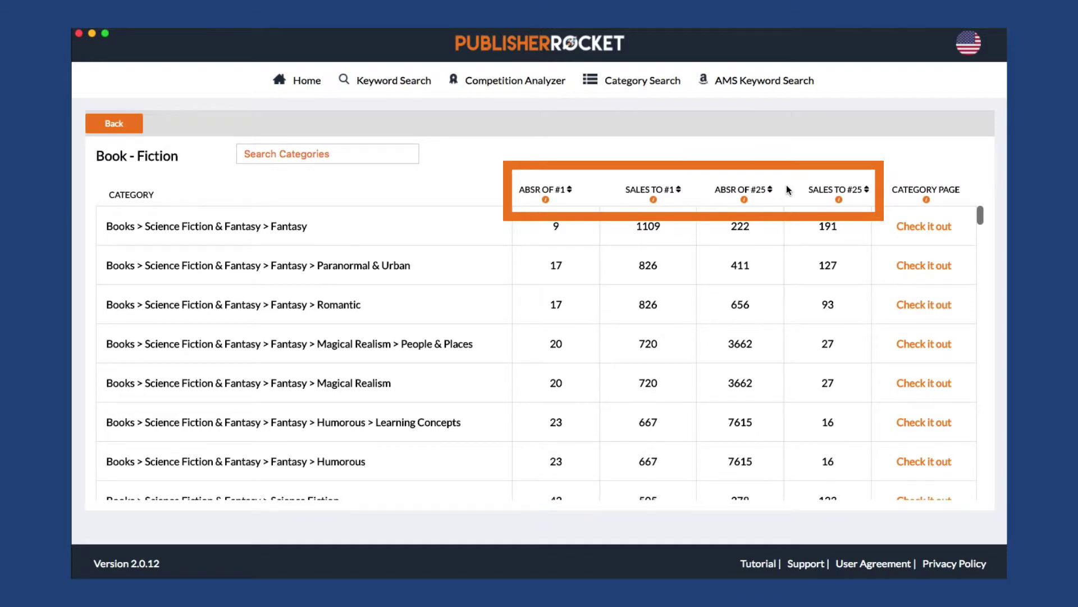
- Sort the Science Fiction & Fantasy categories by lowest Sales to #1 and filter them by Military
click(678, 191)
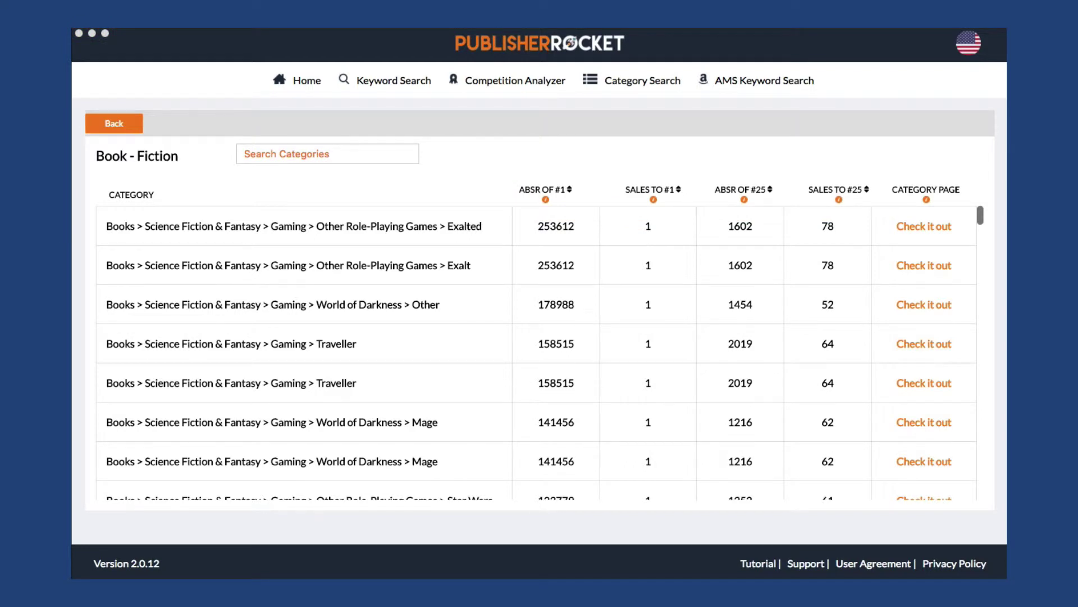
click(259, 156)
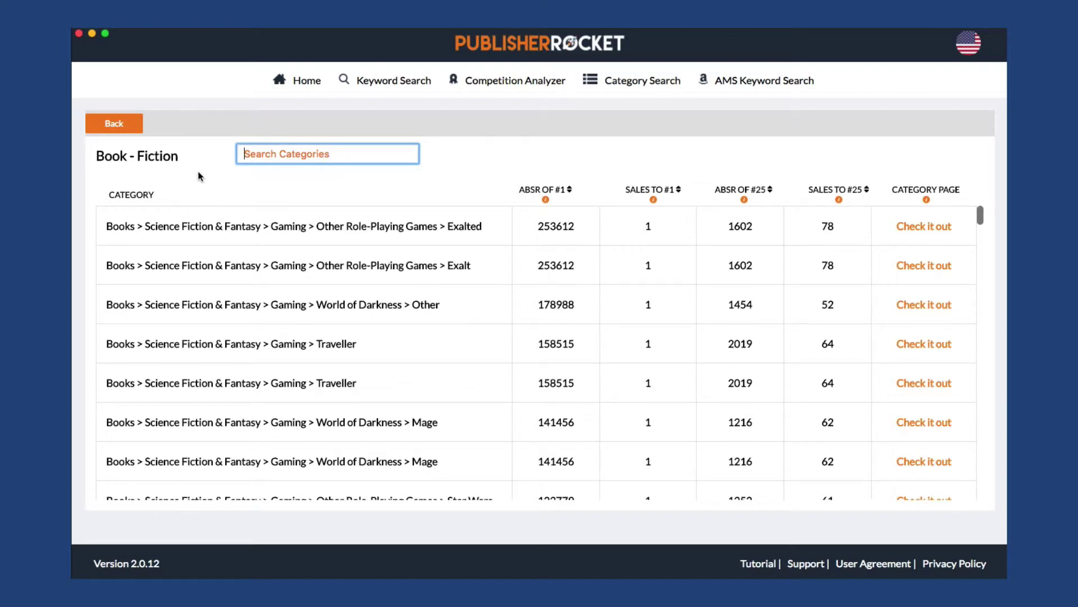
text(Mil)
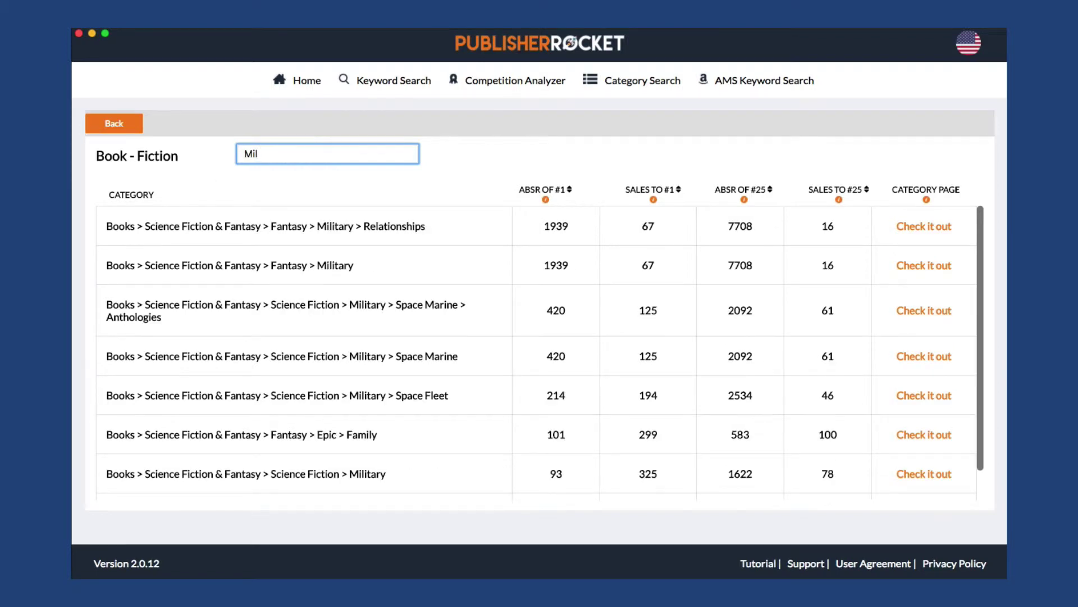
text(itary)
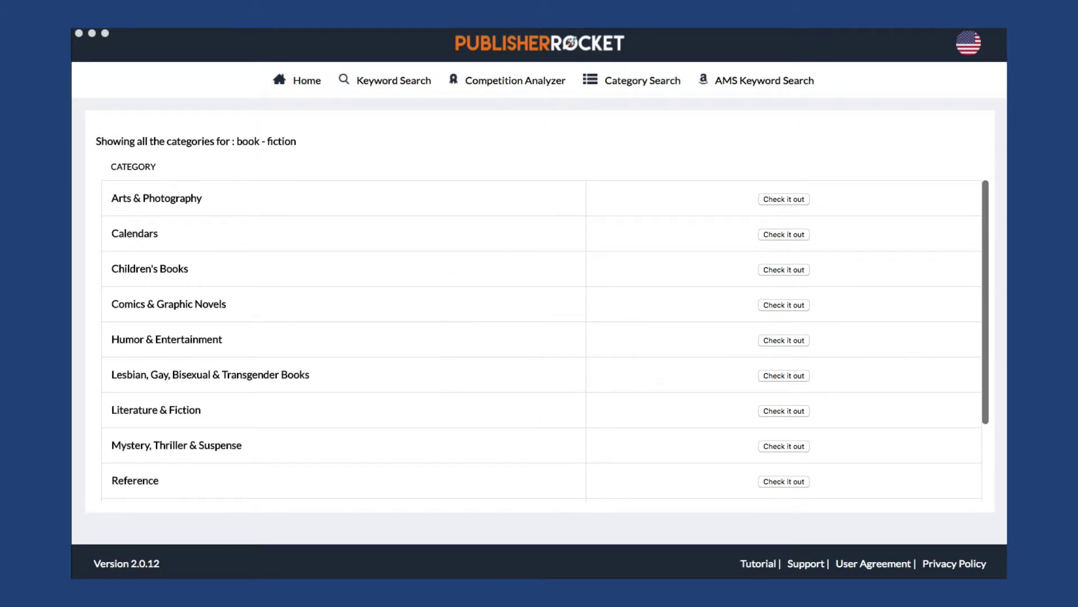
- Open the Literature & Fiction categories, search them for Fantasy, and clear the search
scroll(298, 320, down, 3)
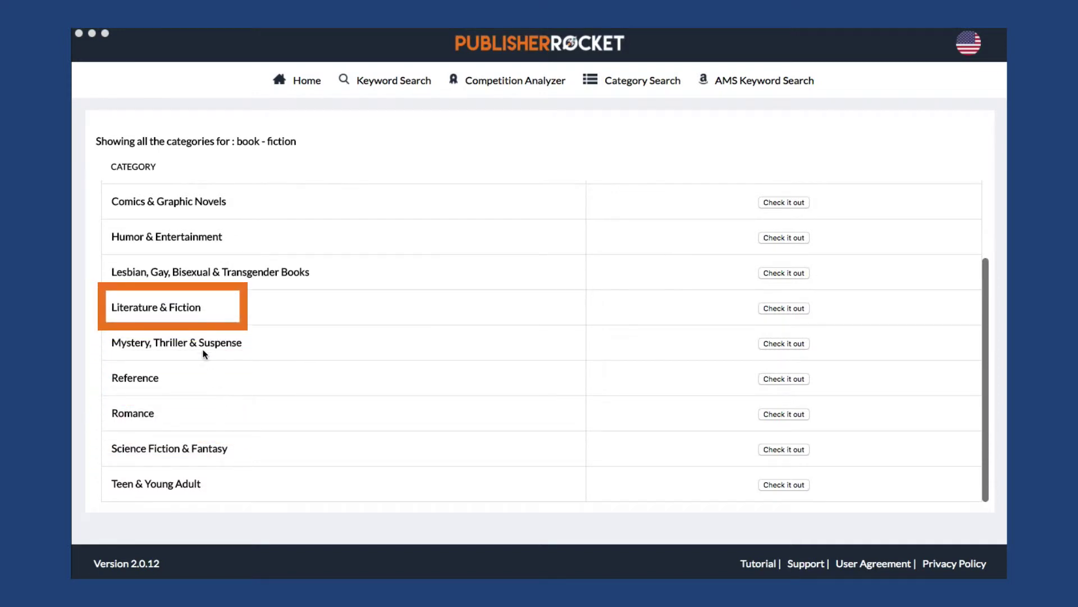
text(antasy)
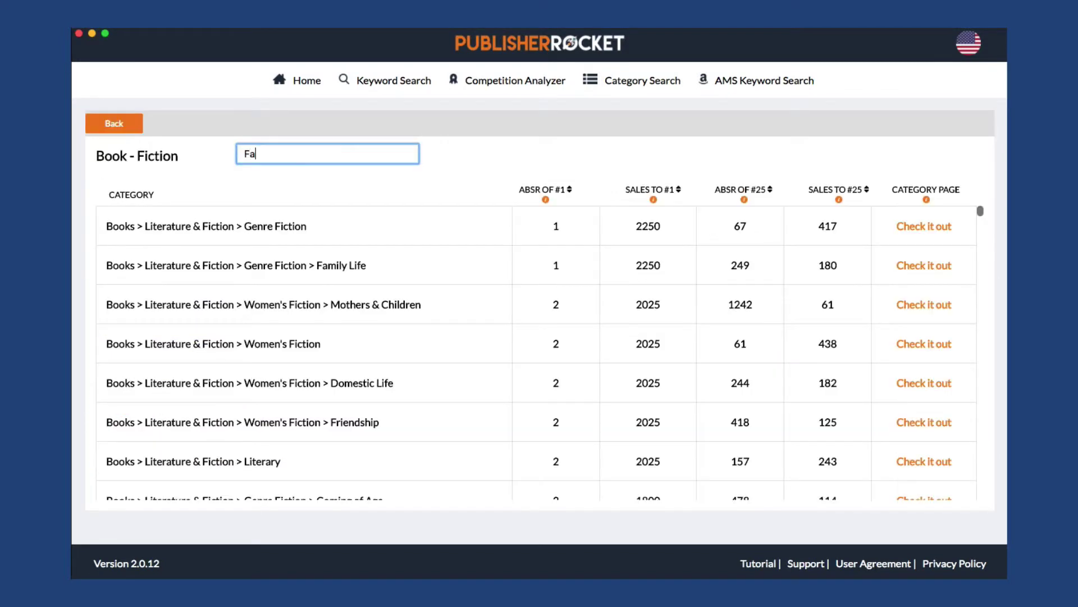
key(BackSpace)
key(BackSpace)
key(BackSpace)
key(BackSpace)
key(BackSpace)
key(BackSpace)
key(BackSpace)
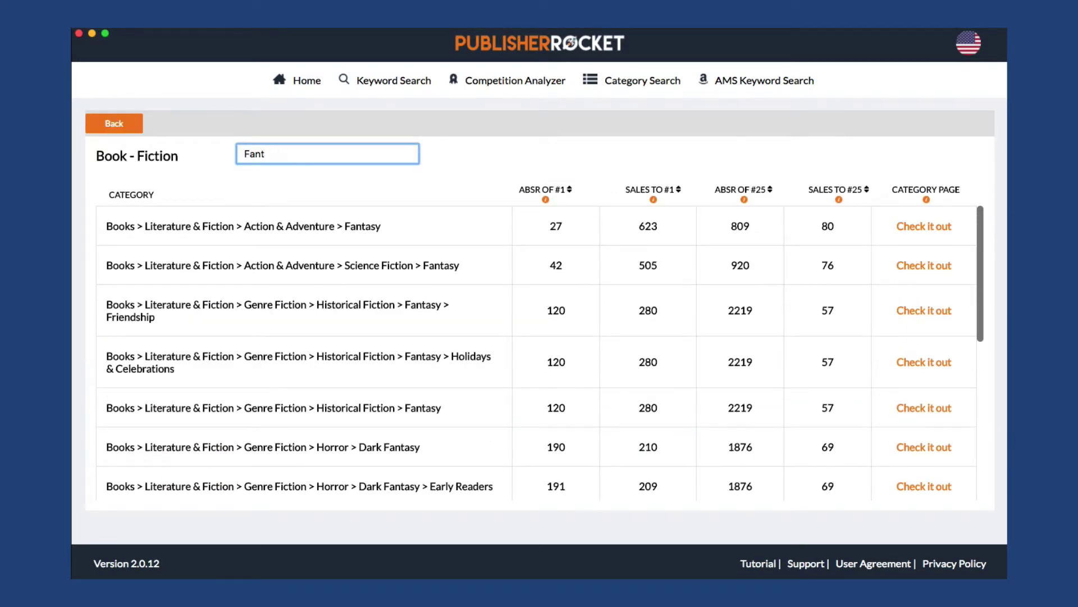
- Search the Literature & Fiction categories for Science, and clear the search
text(Science)
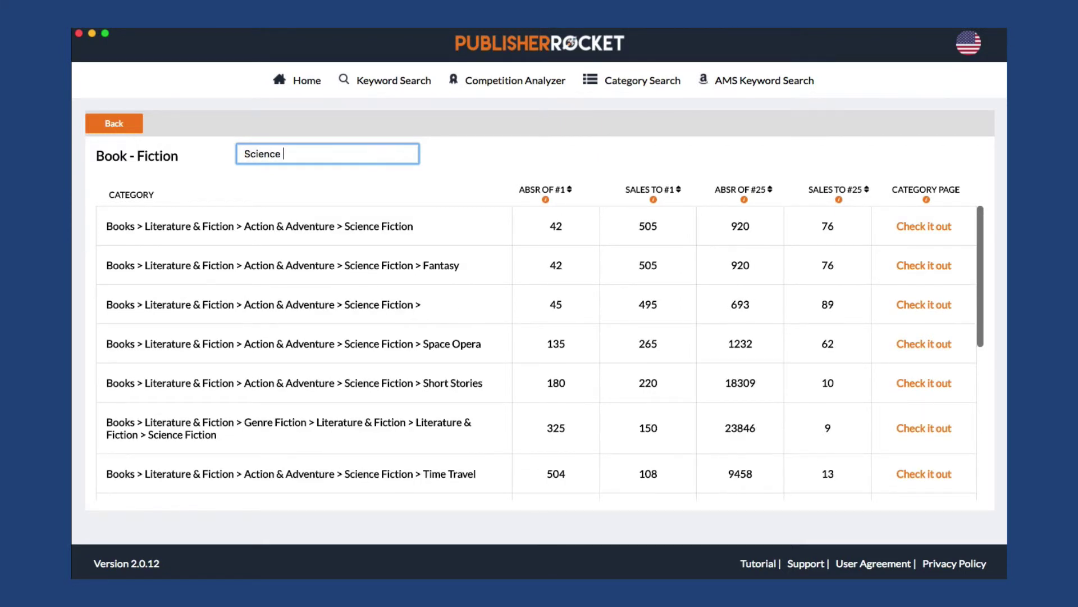
key(BackSpace)
key(BackSpace)
key(BackSpace)
key(BackSpace)
key(BackSpace)
key(BackSpace)
key(BackSpace)
key(BackSpace)
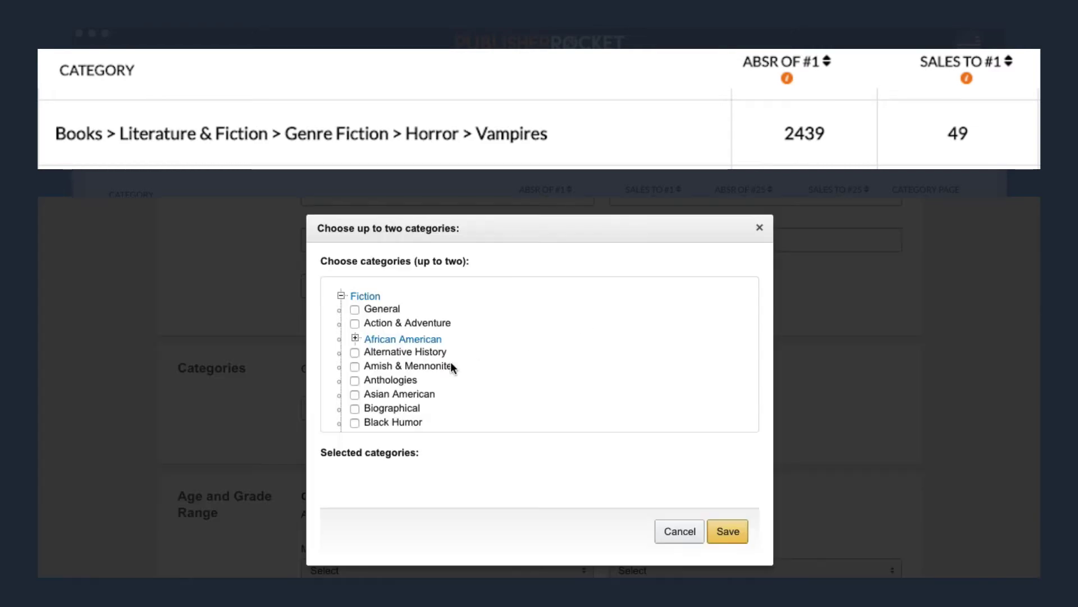
- Look through the Fiction tree of the book's category chooser for a vampire category, expanding Mystery & Detective and Thrillers
scroll(453, 365, down, 10)
scroll(453, 366, down, 4)
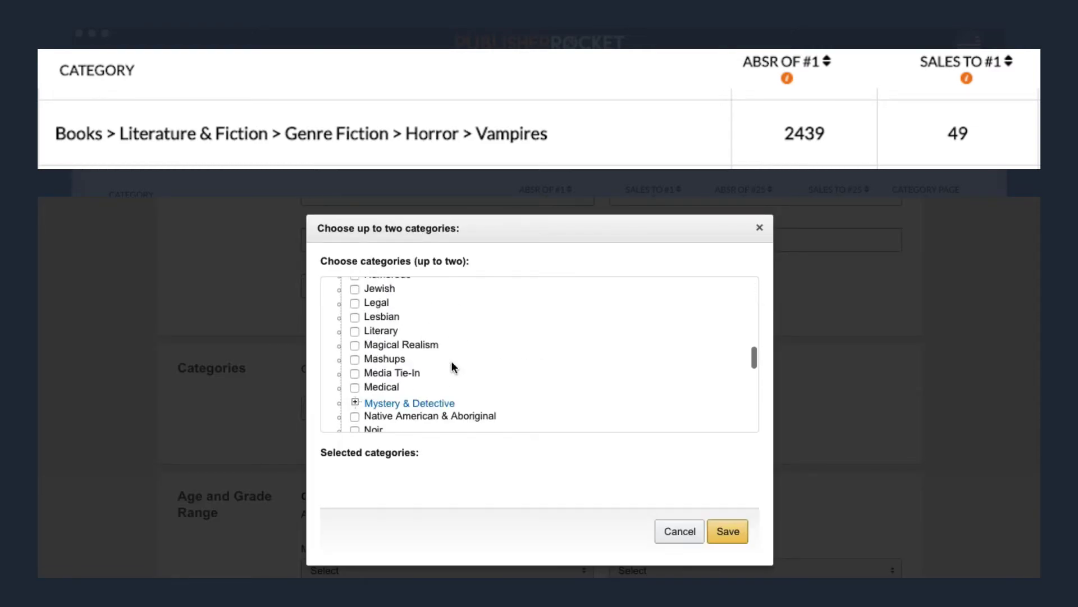
click(356, 381)
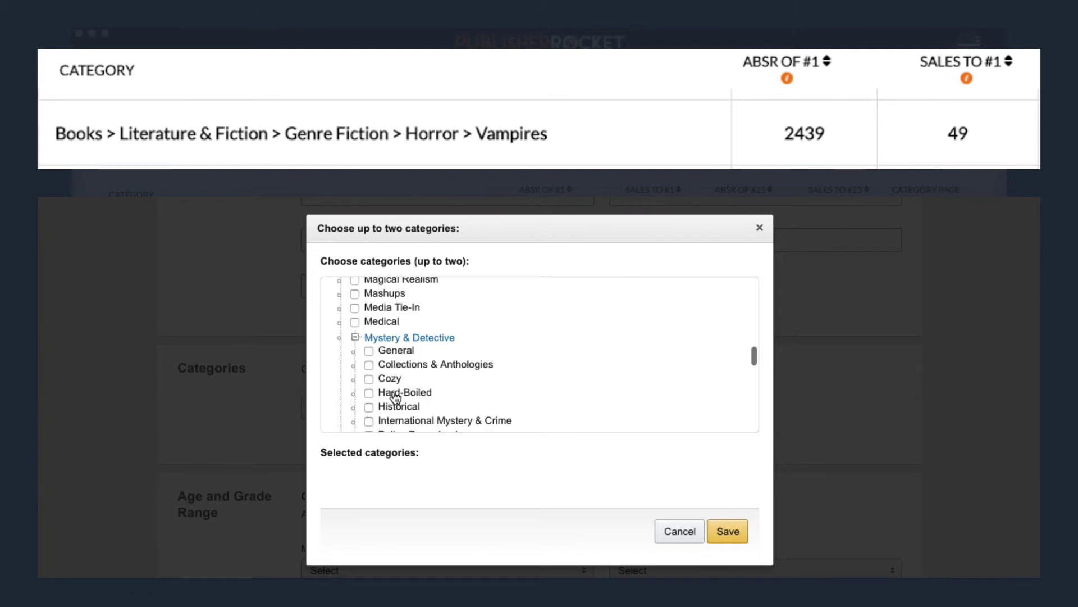
scroll(390, 400, down, 3)
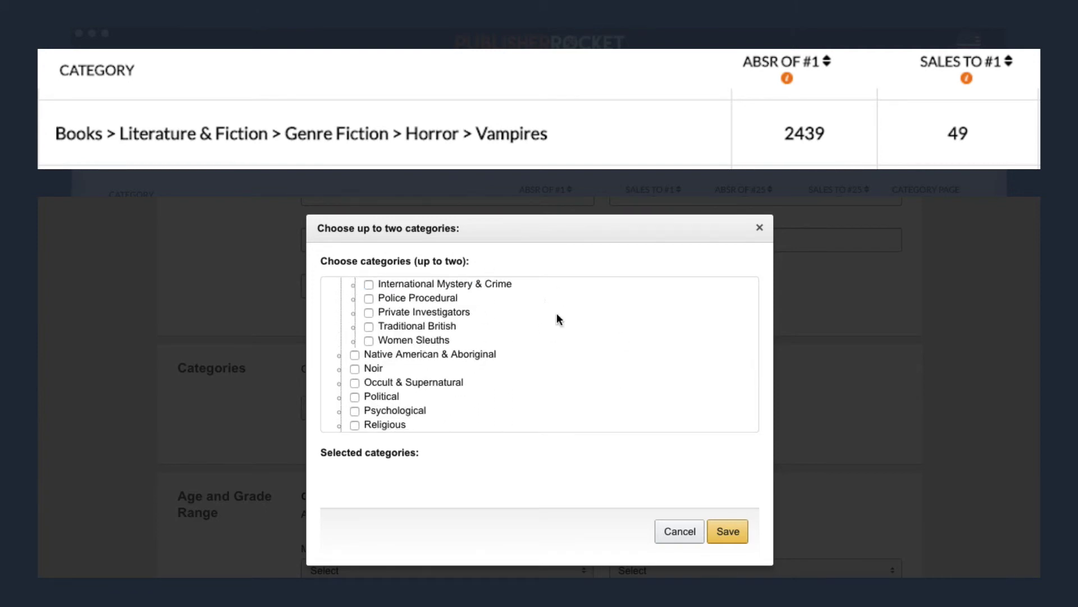
scroll(456, 314, down, 5)
scroll(456, 314, down, 1)
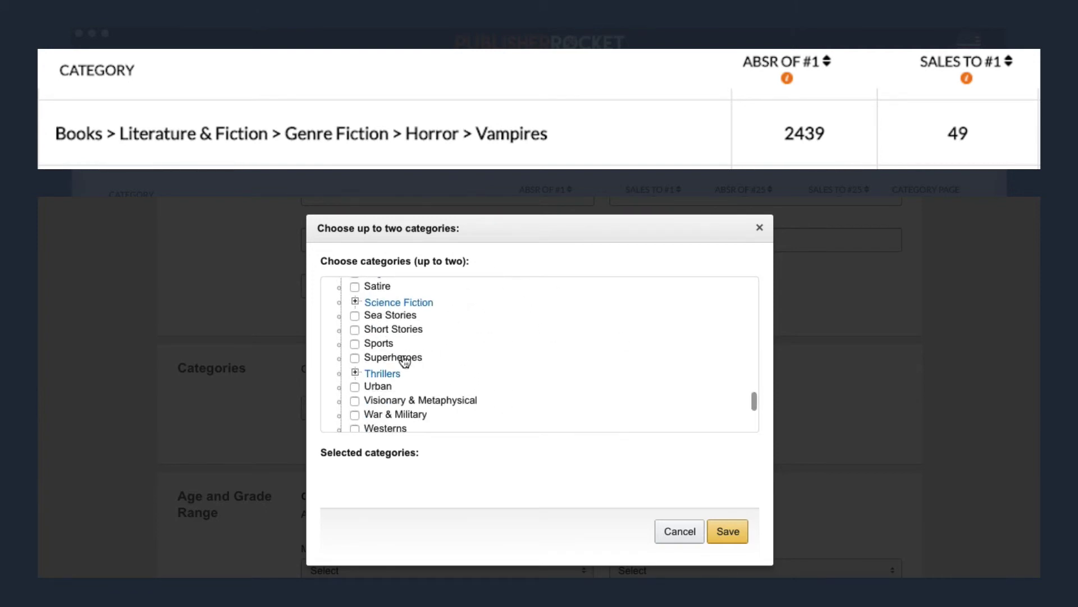
click(355, 369)
scroll(484, 389, down, 1)
scroll(483, 394, down, 3)
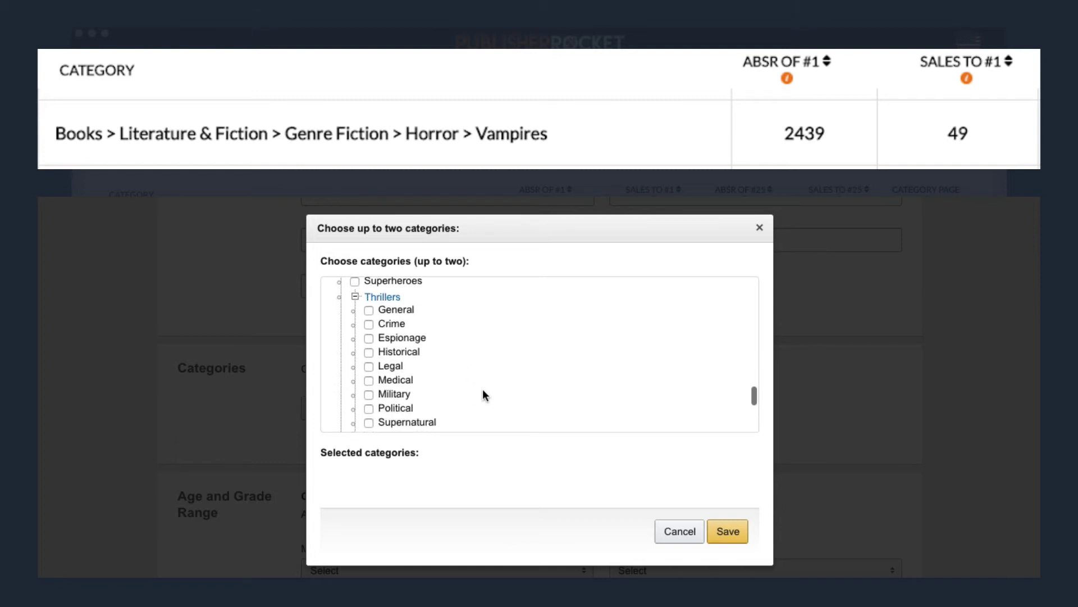
click(368, 379)
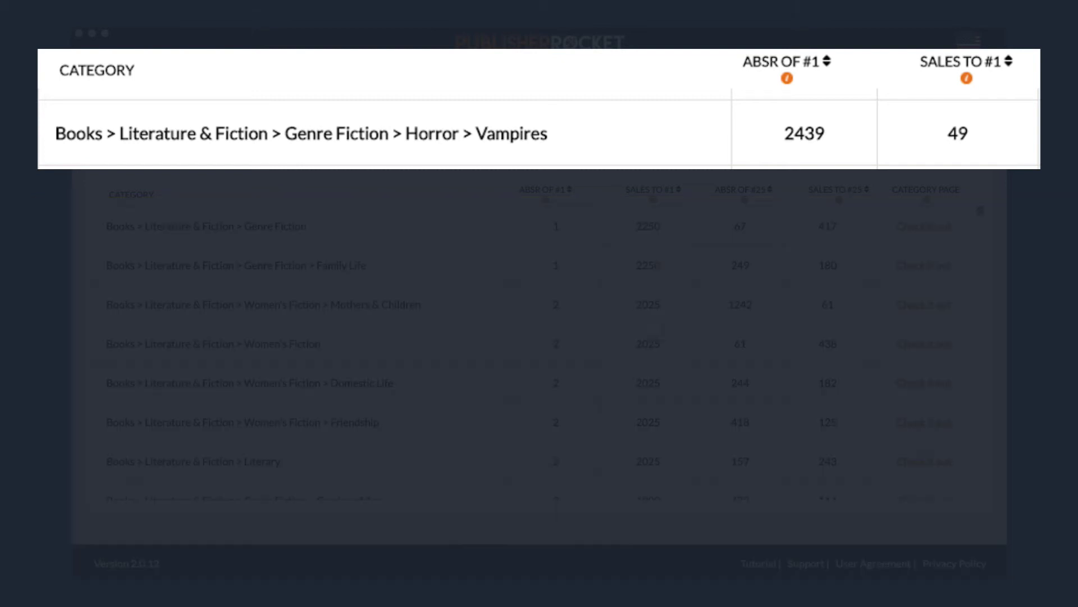